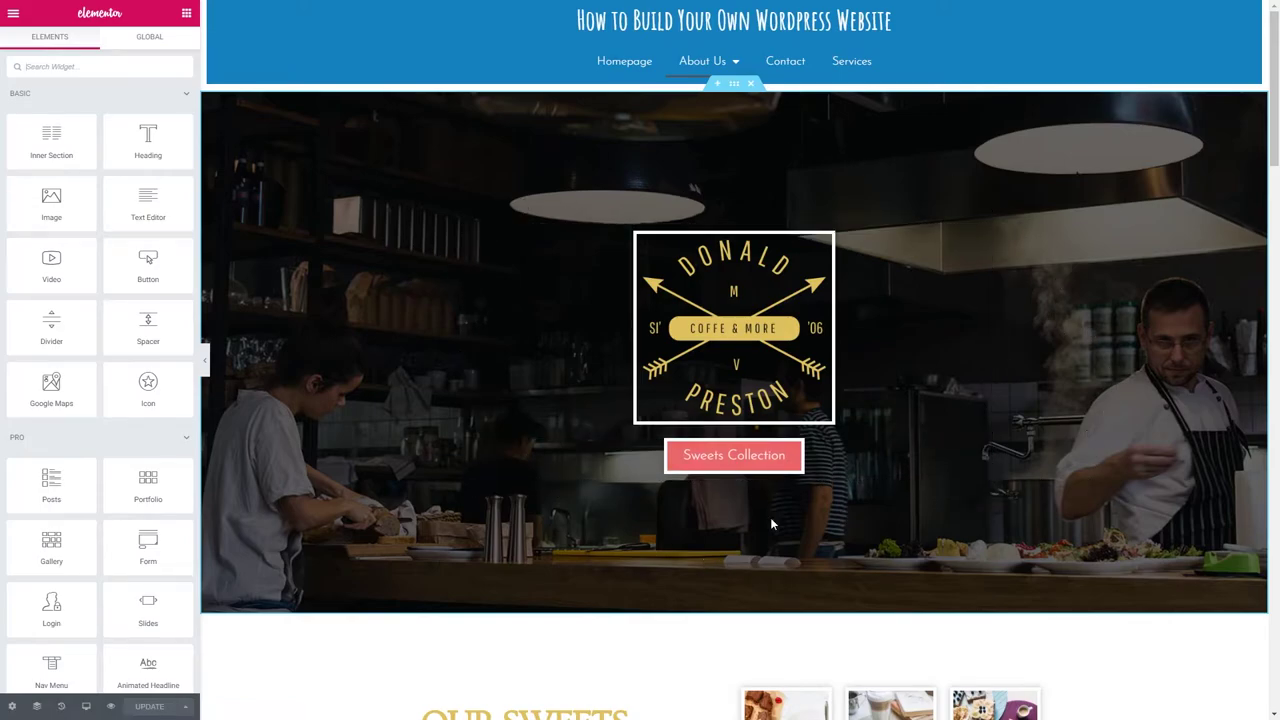
Step: Find the Menu Anchor widget by searching 'menu' and drop it above the Our Sweets Collection heading
scroll(405, 388, down, 10)
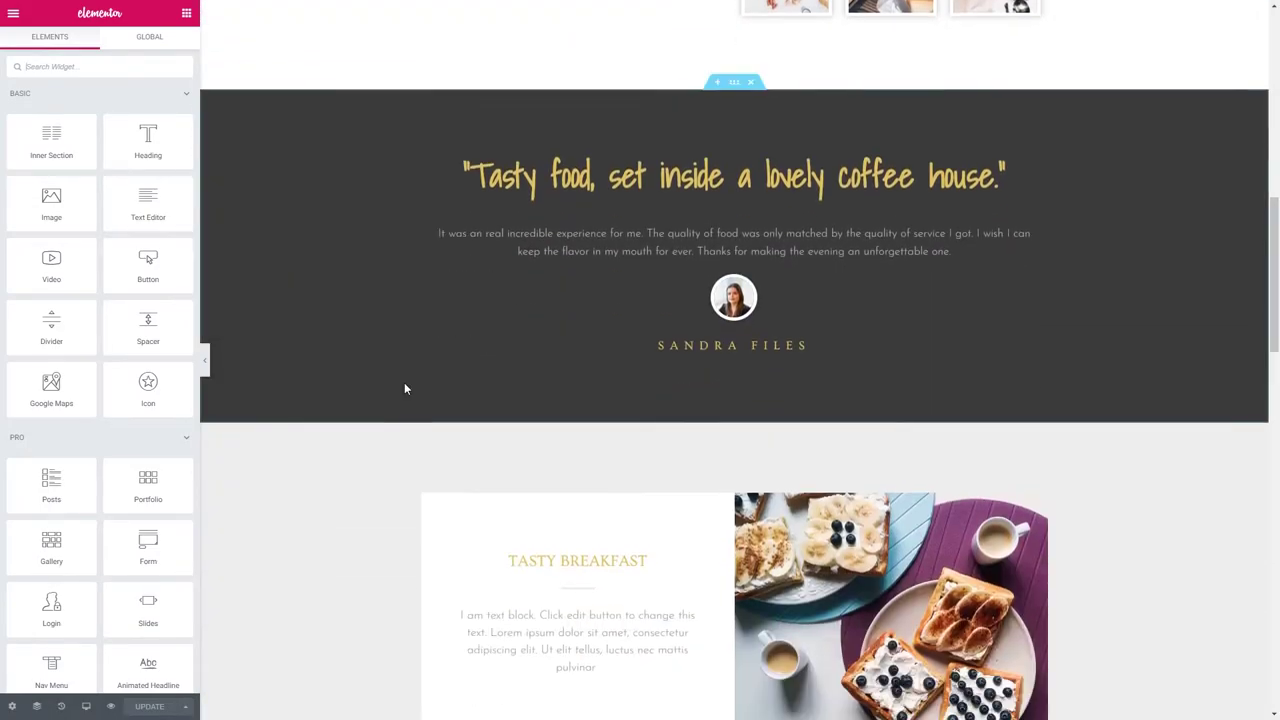
scroll(405, 388, down, 10)
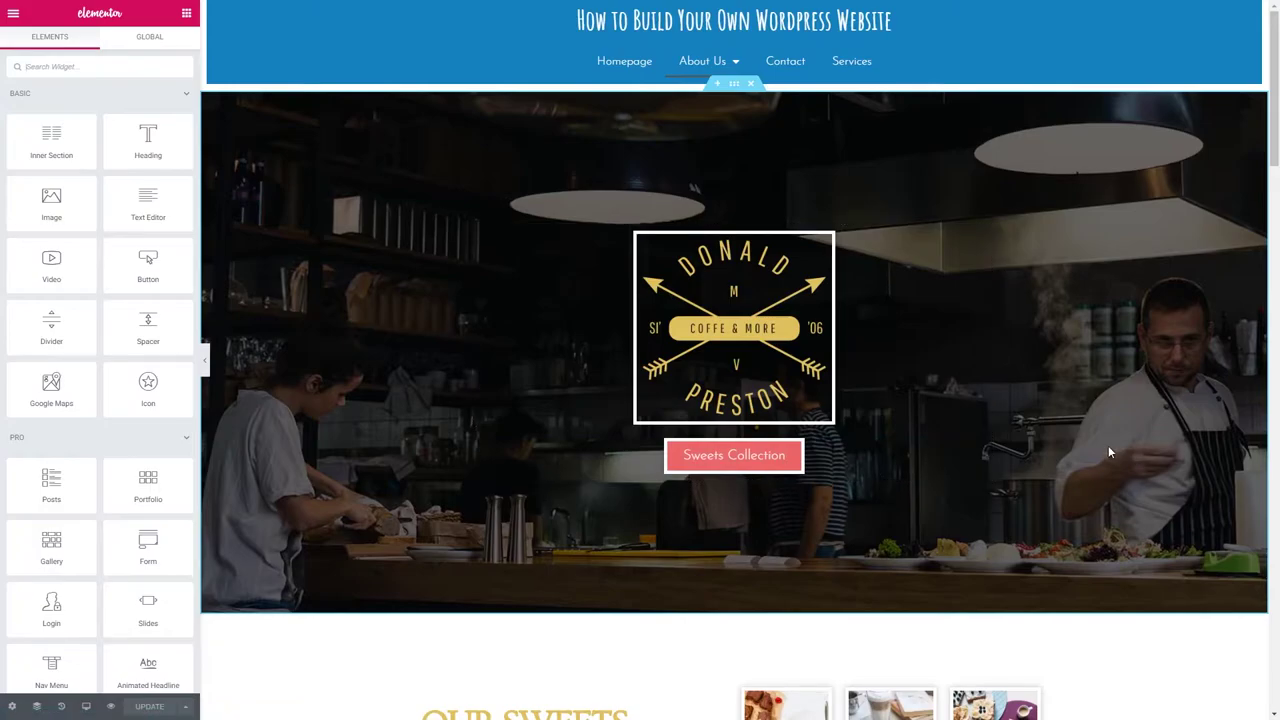
scroll(1060, 434, down, 4)
scroll(1060, 434, down, 12)
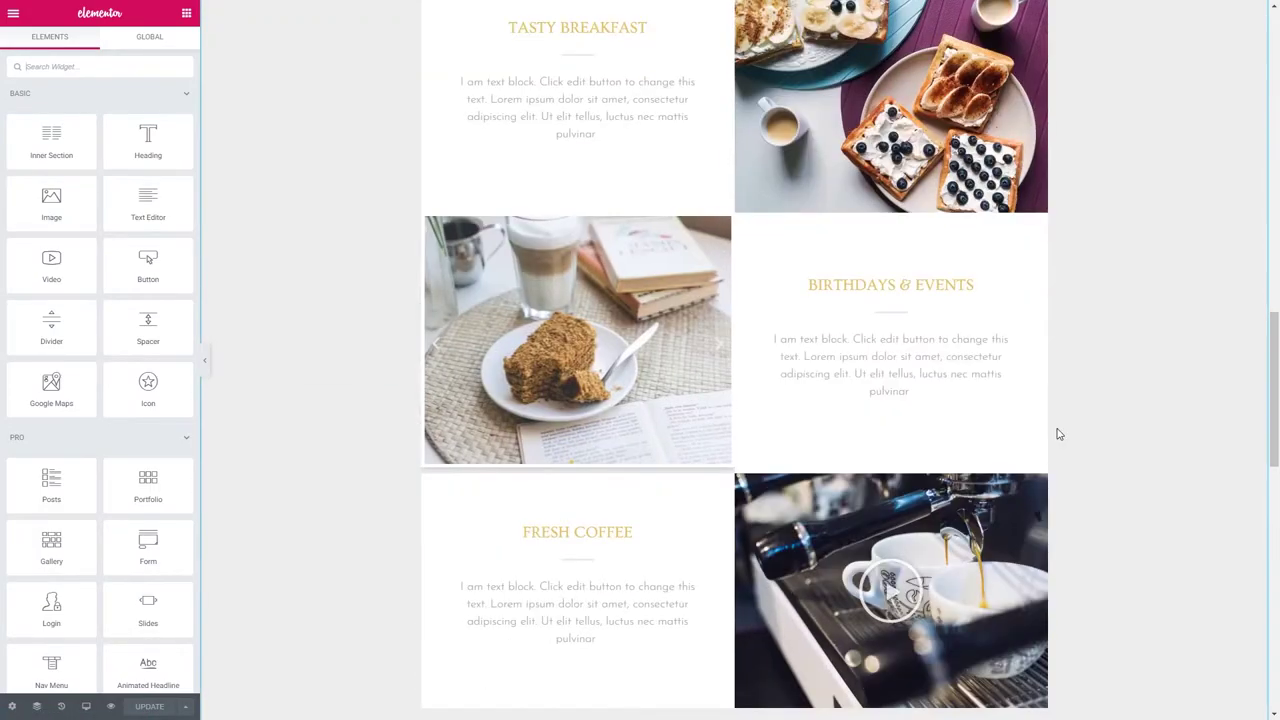
scroll(1053, 442, down, 3)
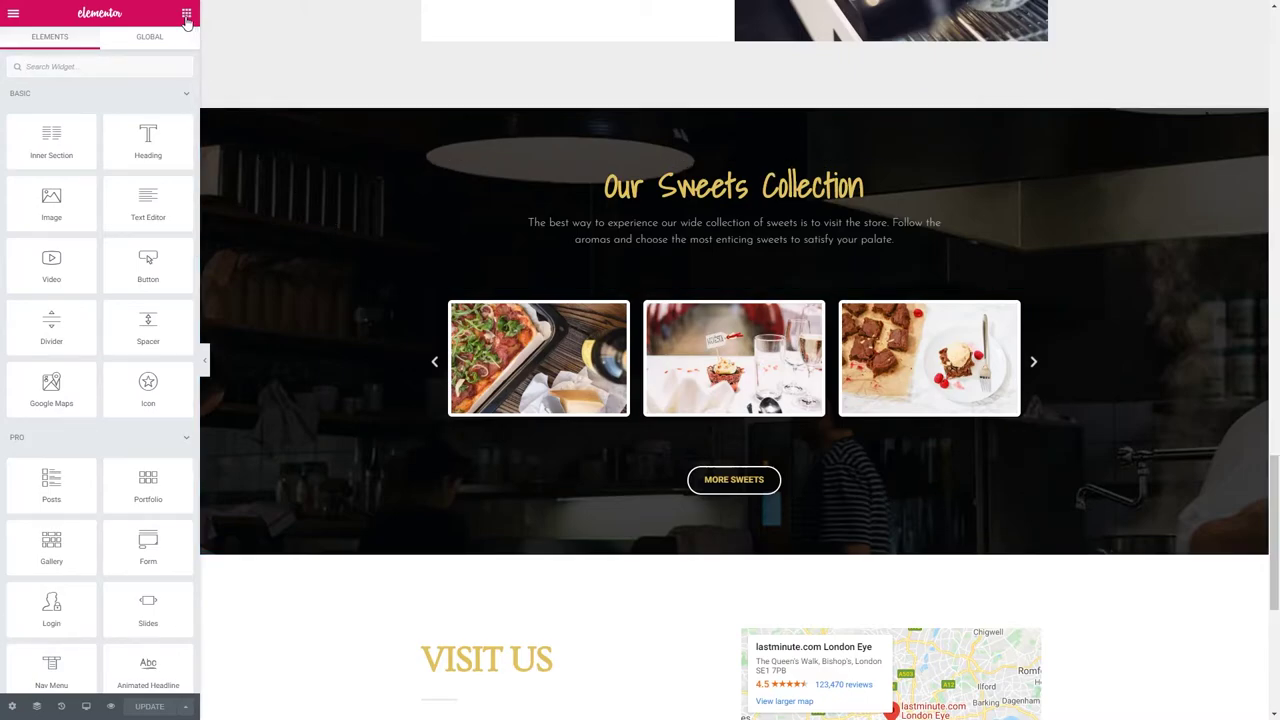
click(73, 66)
text(menu)
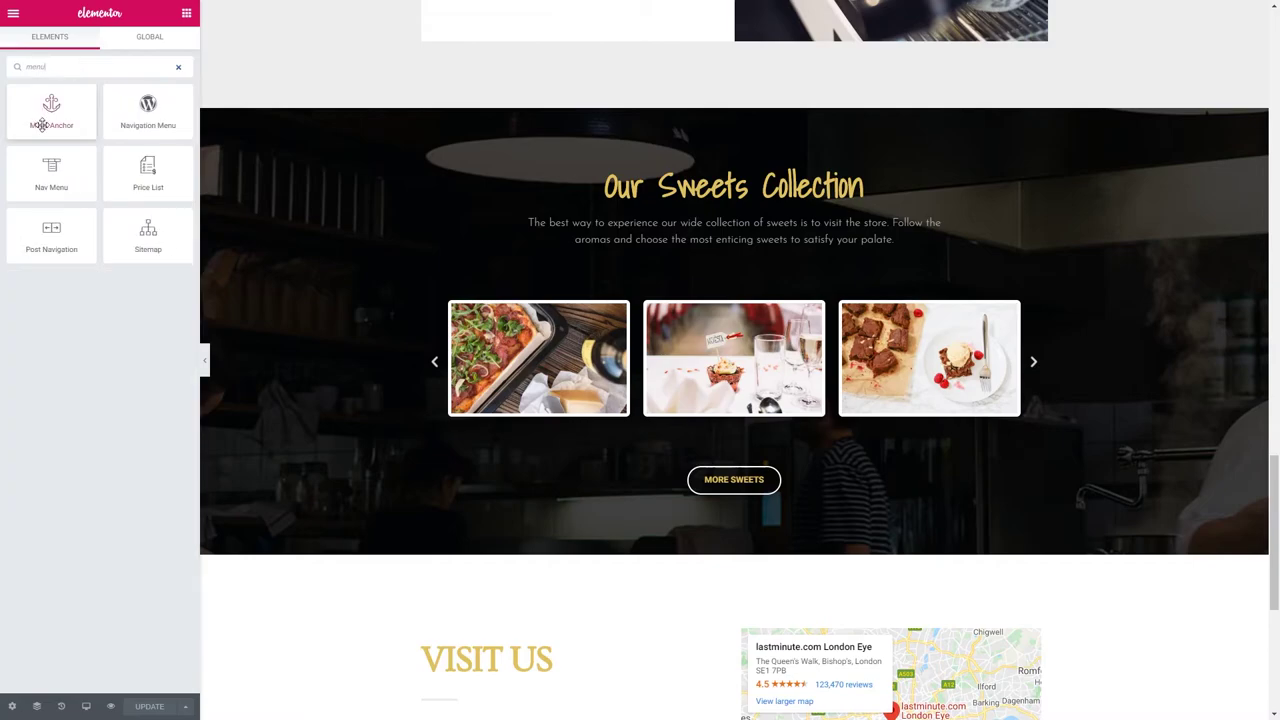
drag(53, 122, 648, 167)
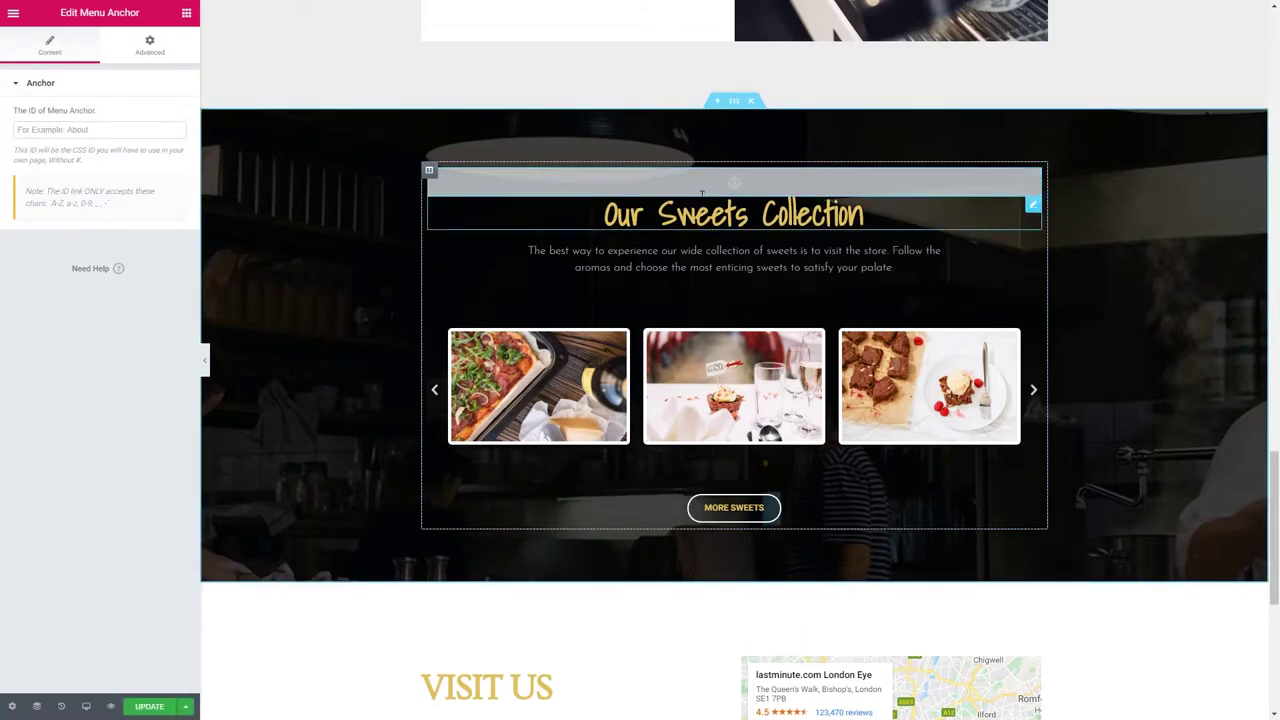
Step: Set the menu anchor's ID to collection
click(40, 130)
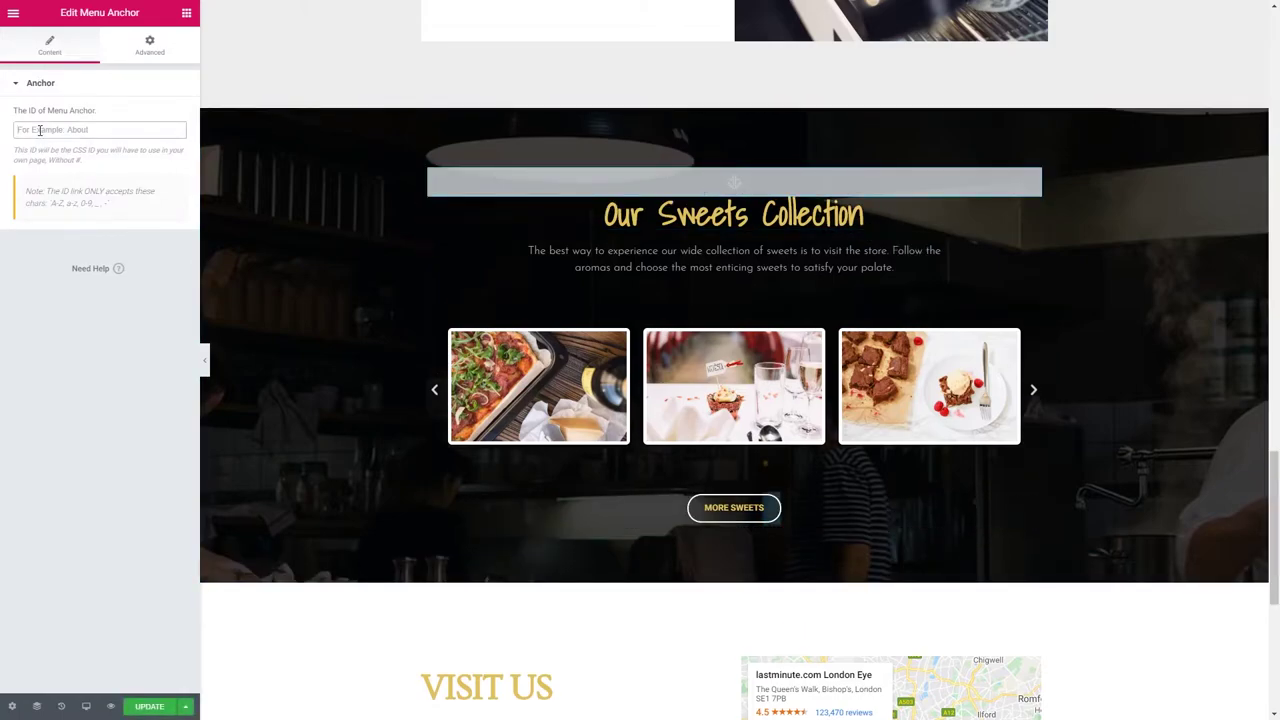
text(collection)
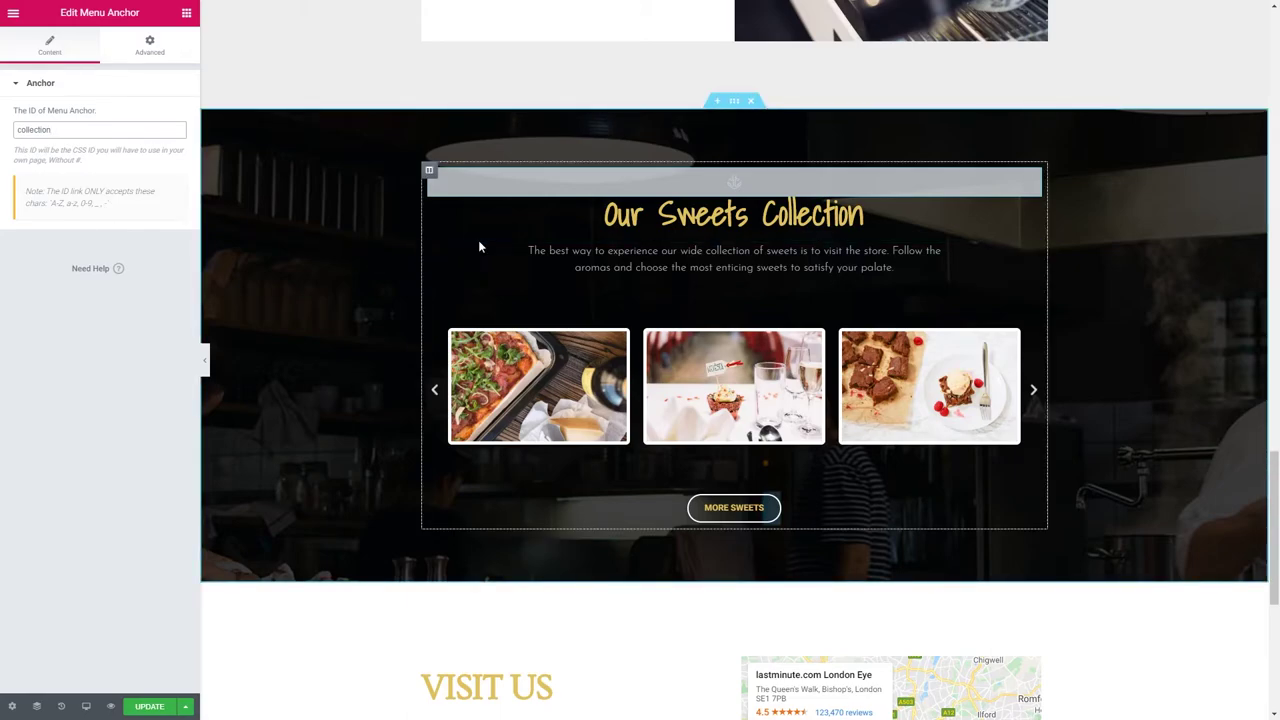
scroll(478, 277, up, 8)
scroll(478, 277, up, 12)
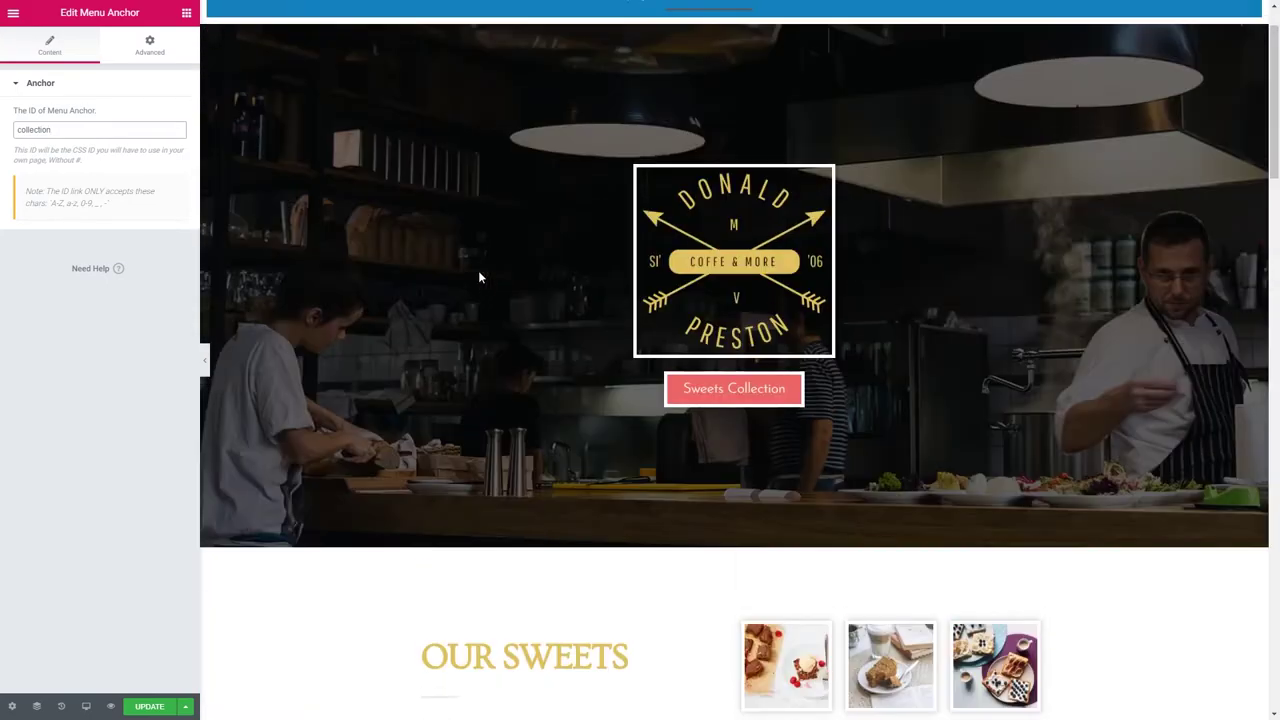
Step: Change the Sweets Collection button's link to #collection
click(978, 383)
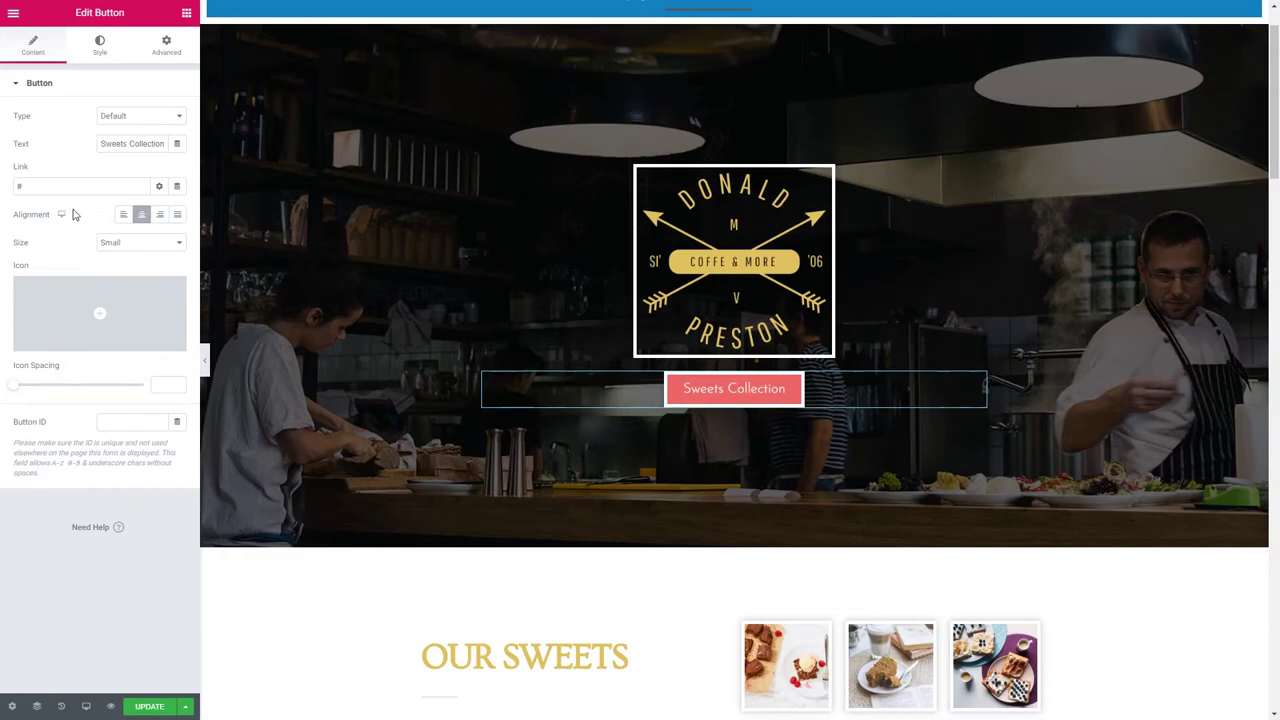
click(47, 185)
double_click(29, 185)
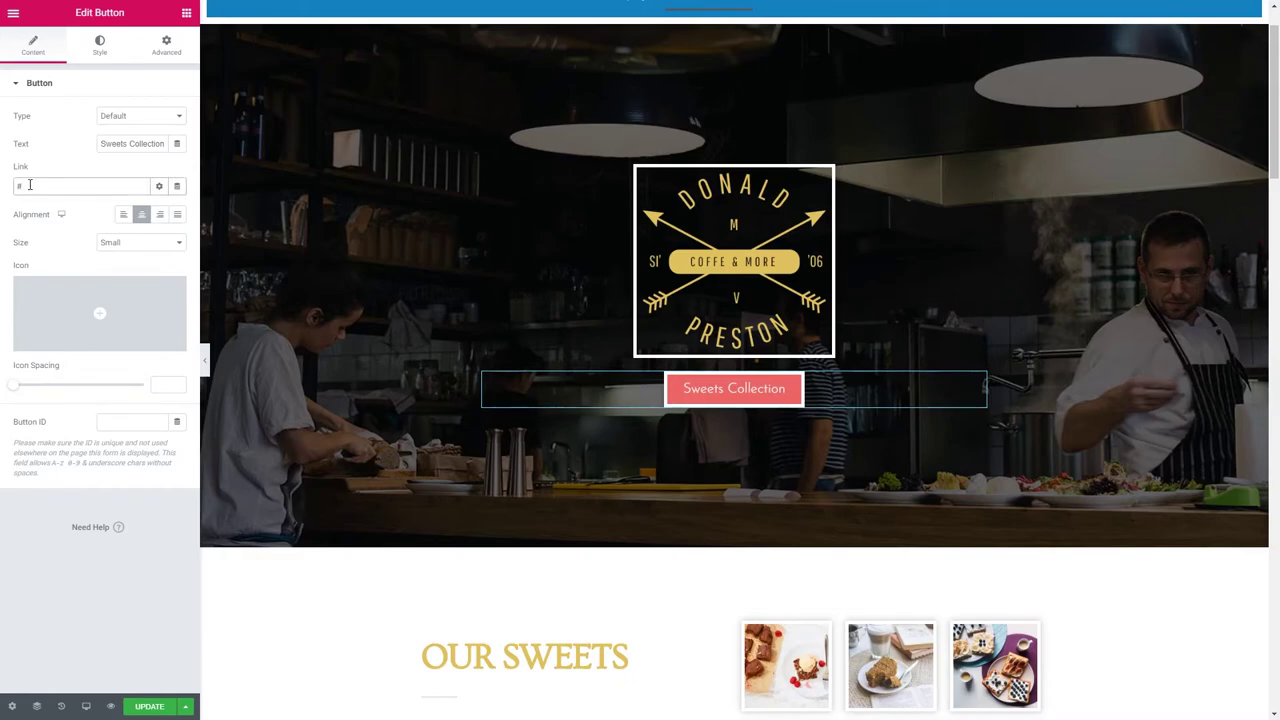
text(coffe)
text(ction)
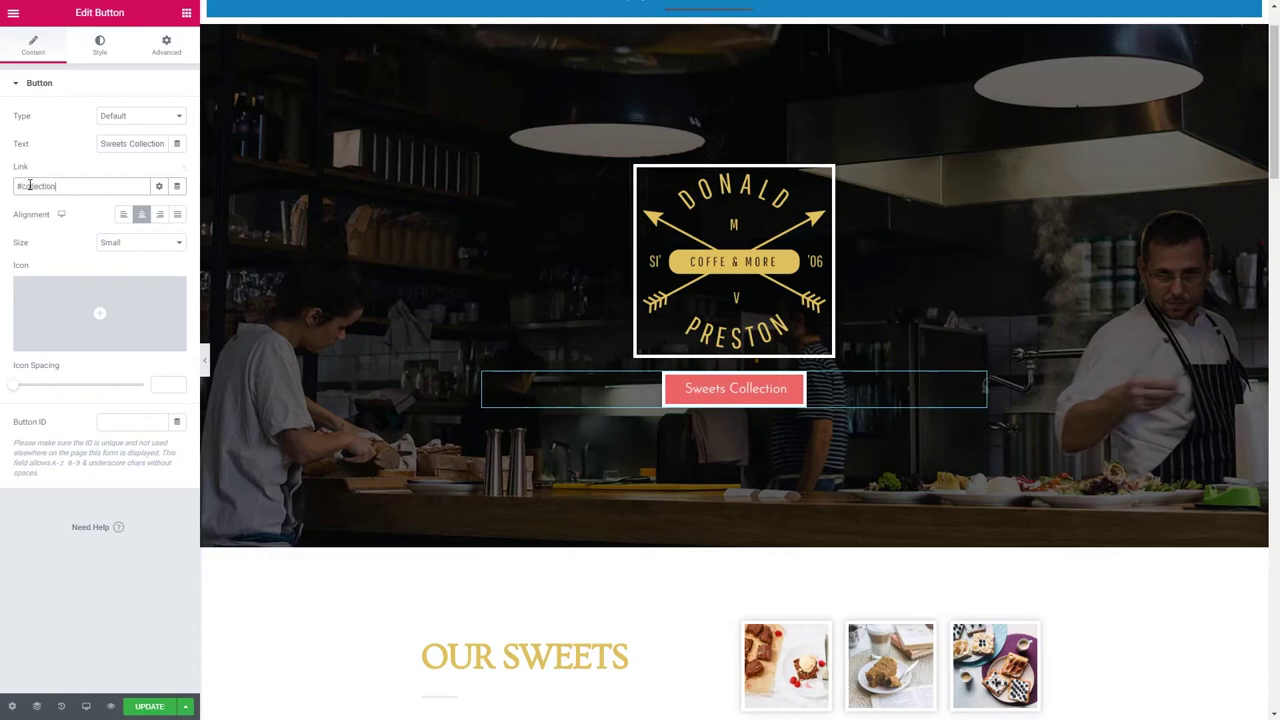
click(151, 569)
Step: Check that the button jumps to the sweets section, then update the page
click(741, 389)
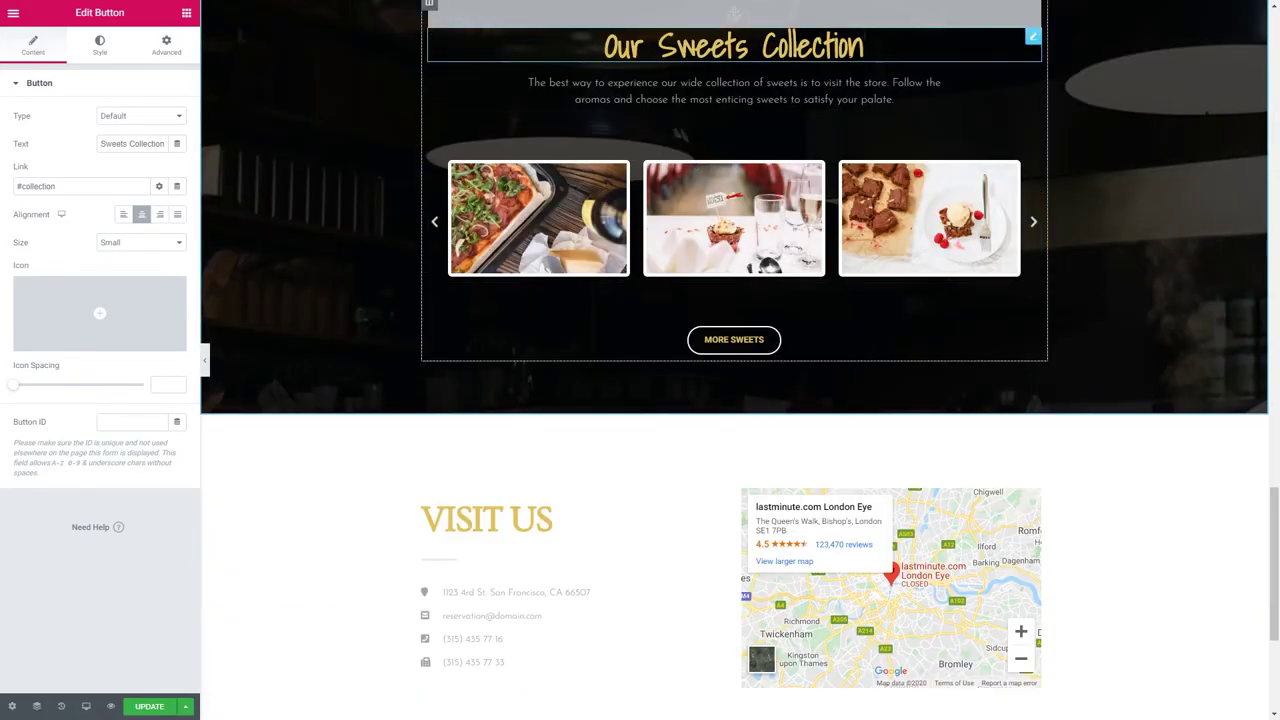
scroll(679, 323, up, 5)
scroll(679, 323, up, 15)
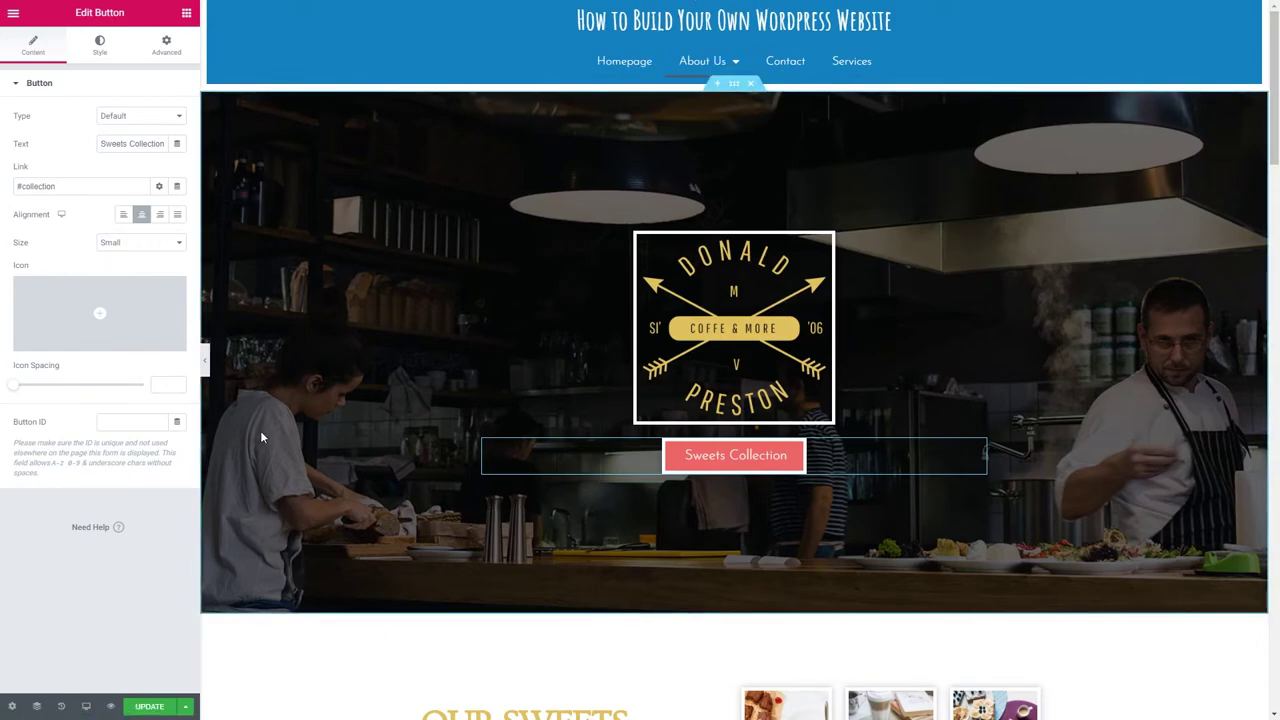
click(150, 706)
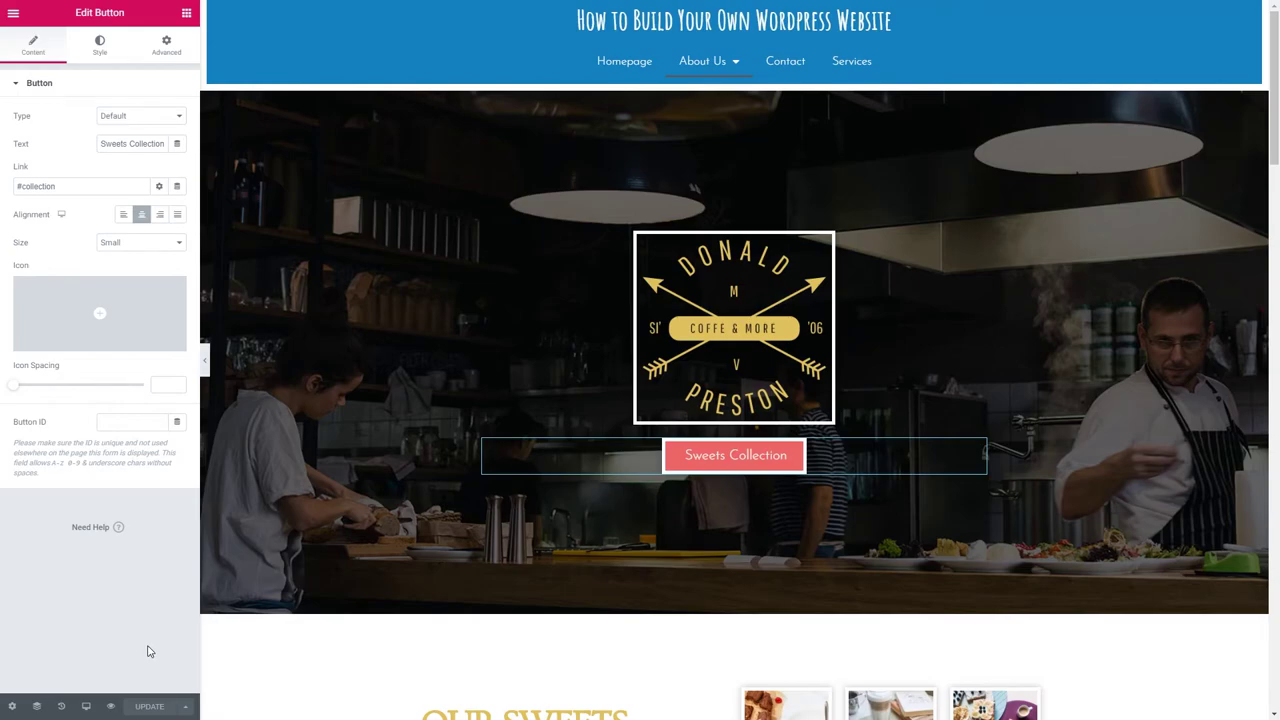
Step: Exit Elementor to the WordPress dashboard and go to Appearance > Menus
click(13, 12)
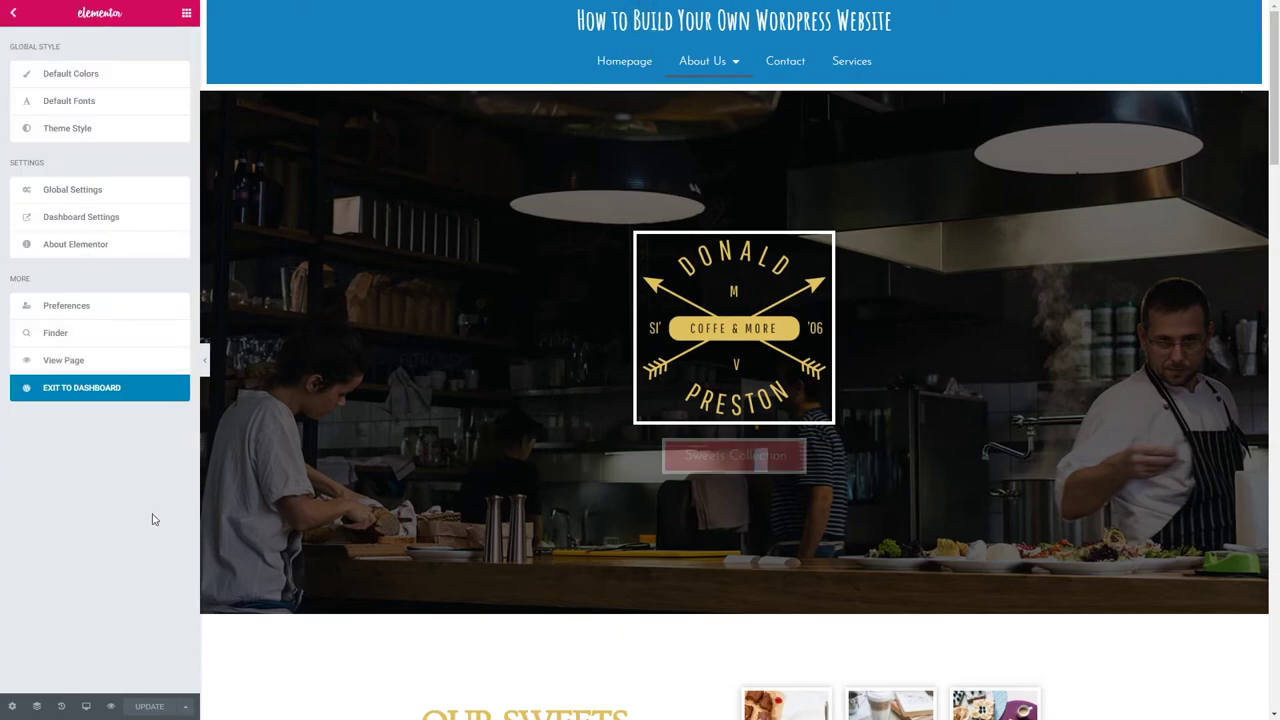
click(94, 393)
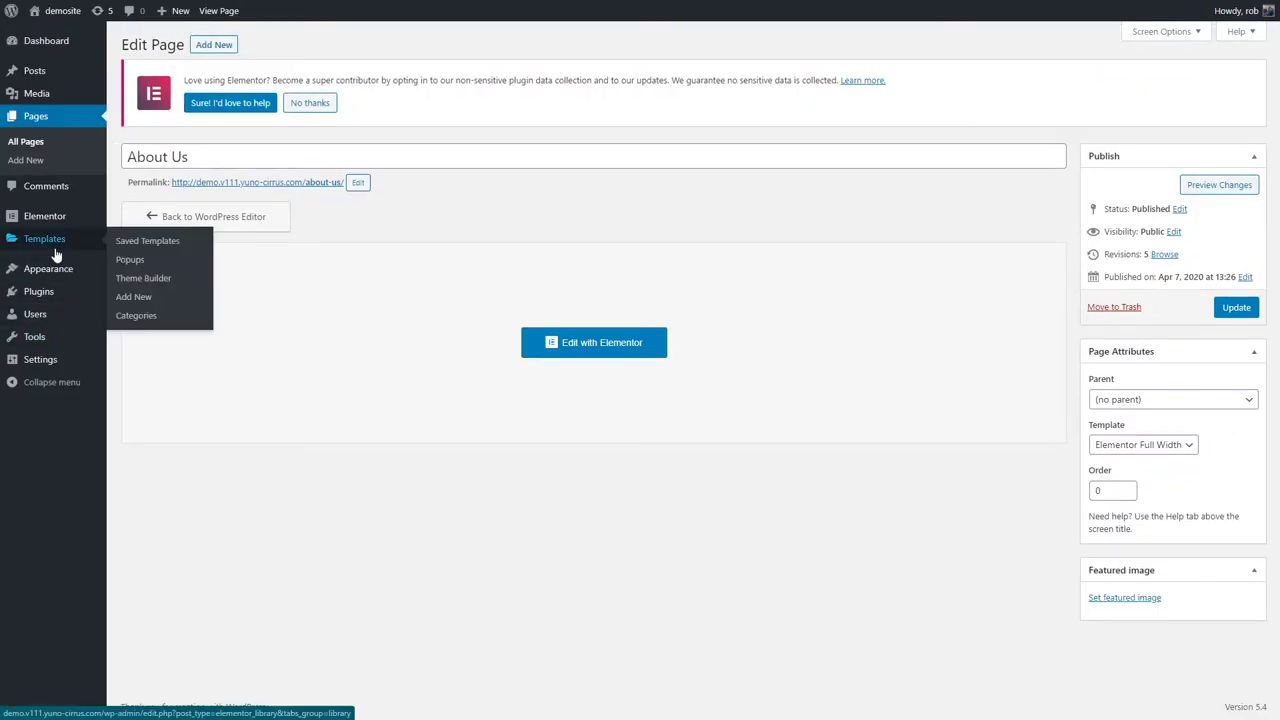
mouse_move(49, 271)
click(129, 311)
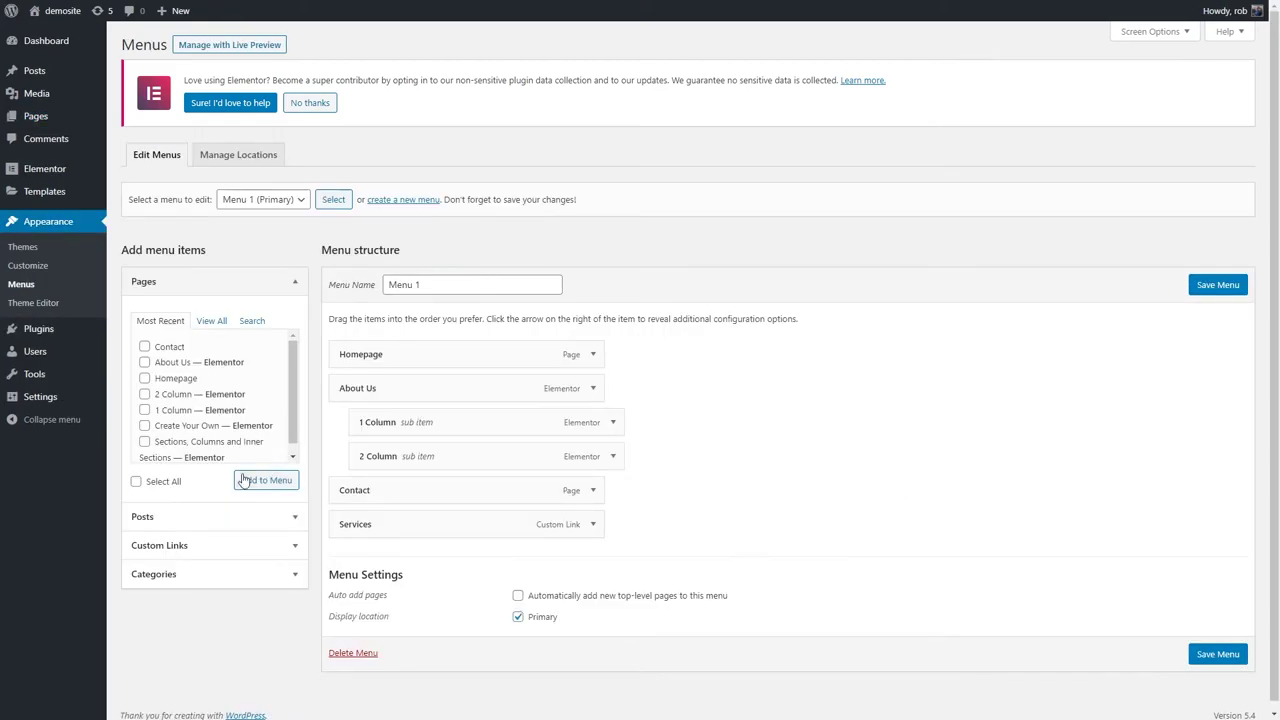
Step: Add a custom link with URL #collection and text Collection, then save the menu
click(162, 546)
click(218, 381)
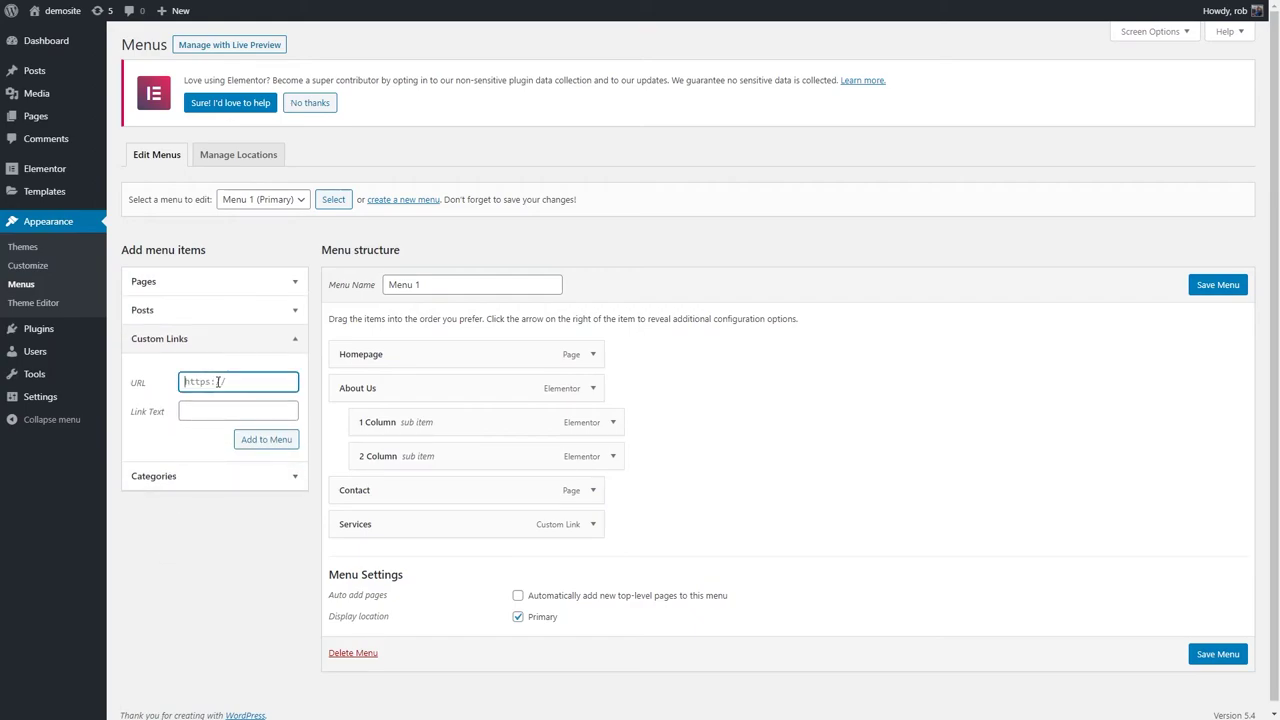
text(#collection)
click(198, 410)
text(Collection)
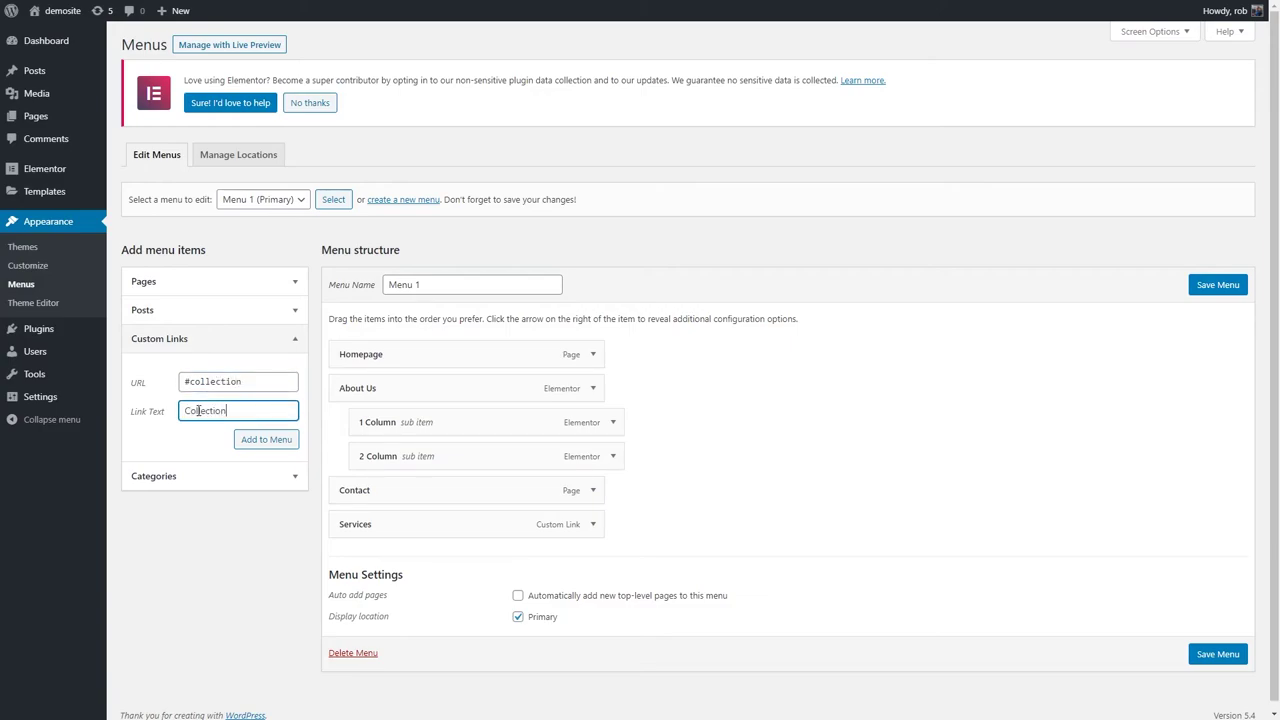
click(267, 445)
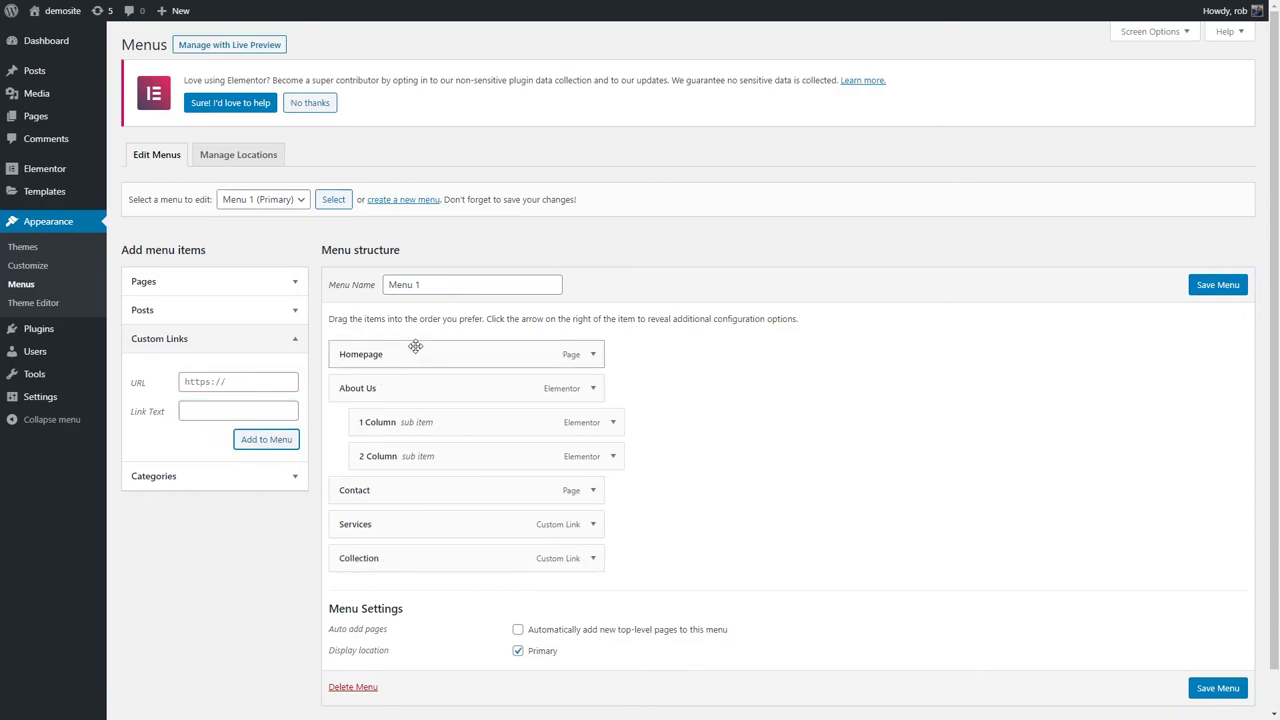
click(1228, 290)
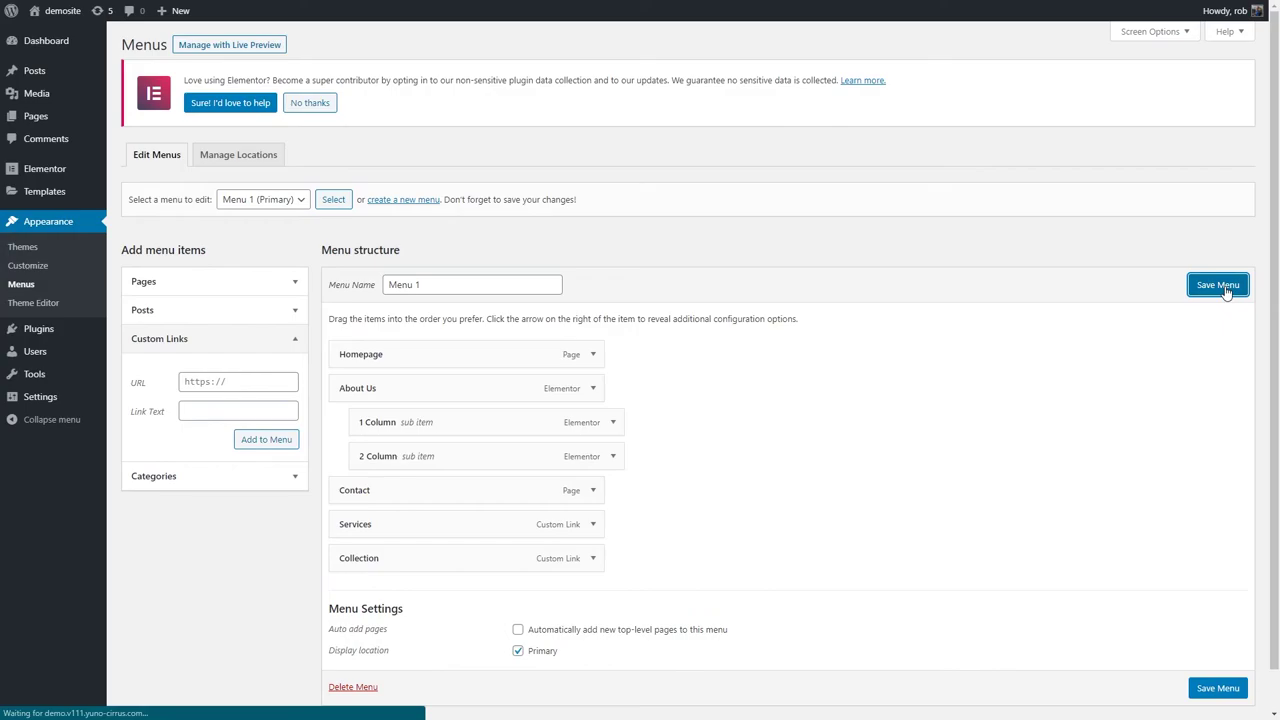
Step: Open About Us in Elementor and test that the Collection menu item jumps to the sweets section
click(55, 117)
click(170, 303)
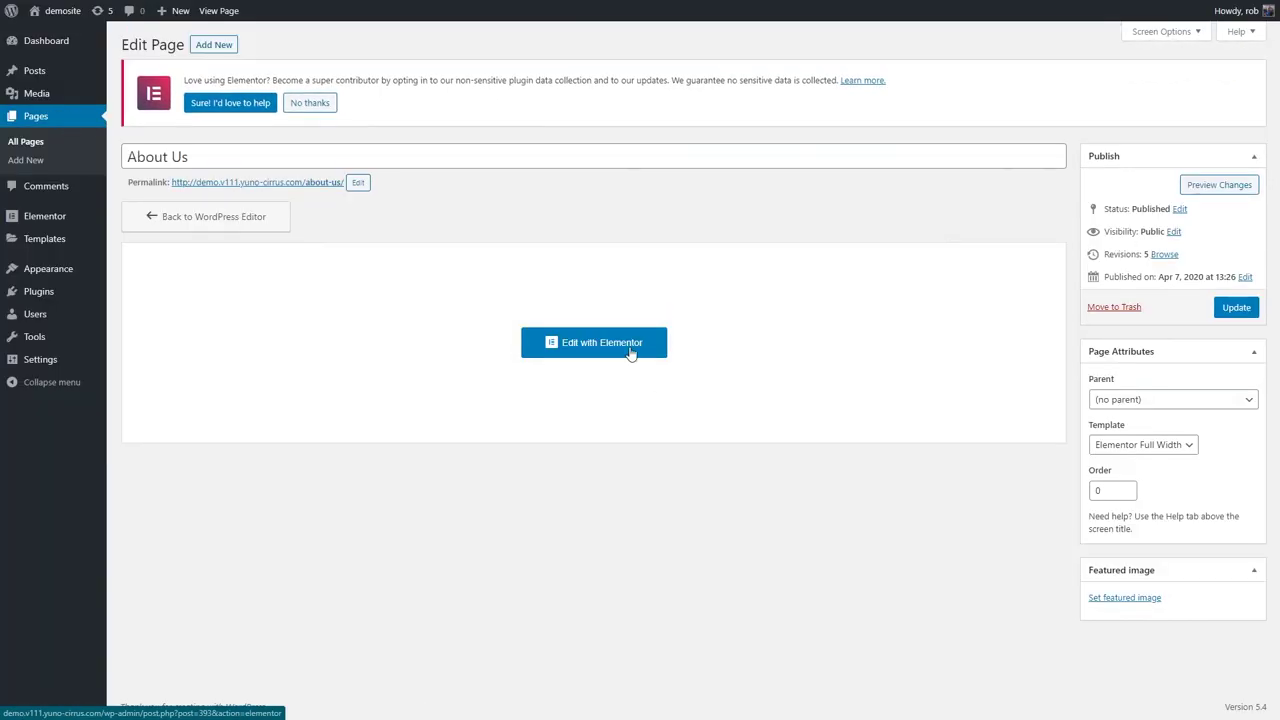
click(631, 347)
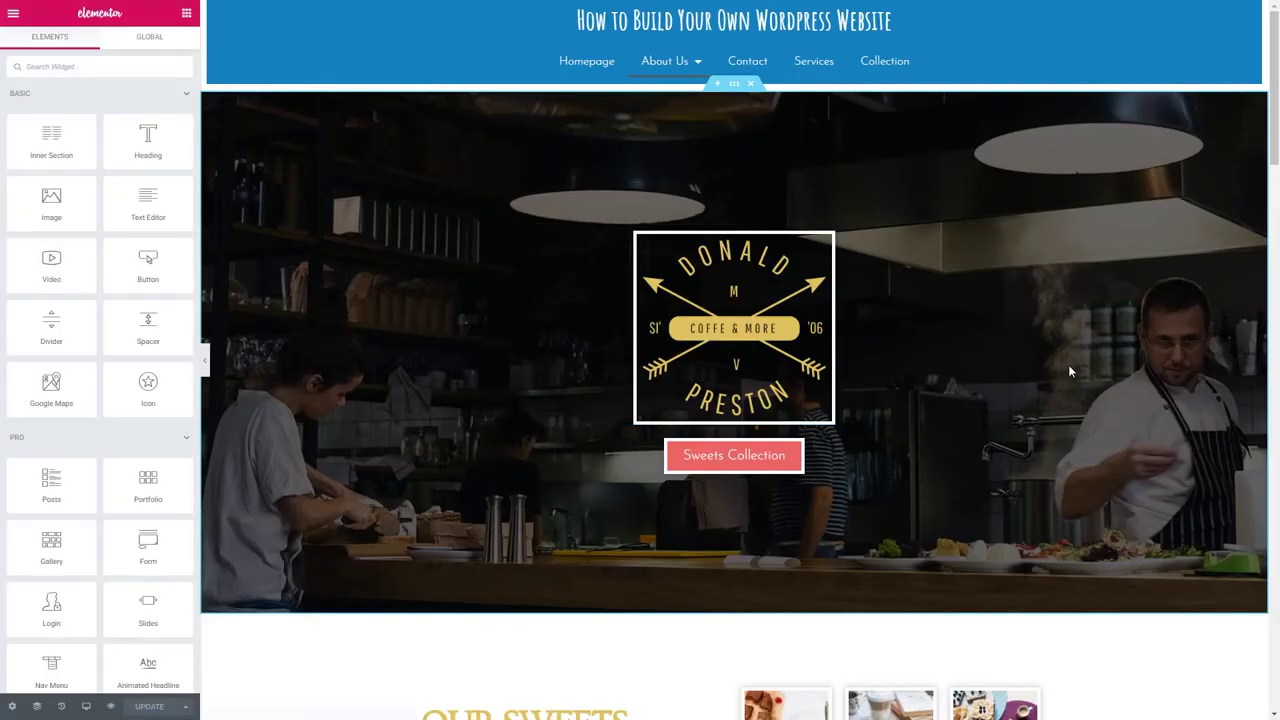
click(873, 63)
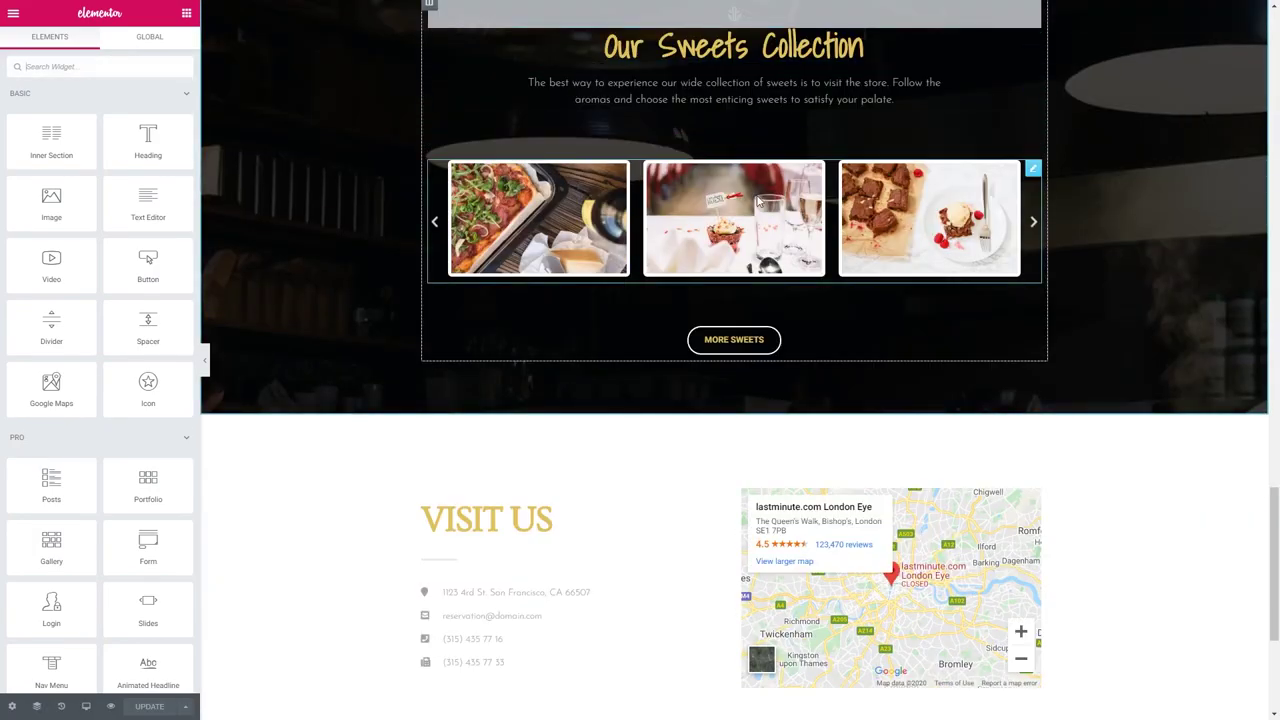
scroll(1112, 170, up, 10)
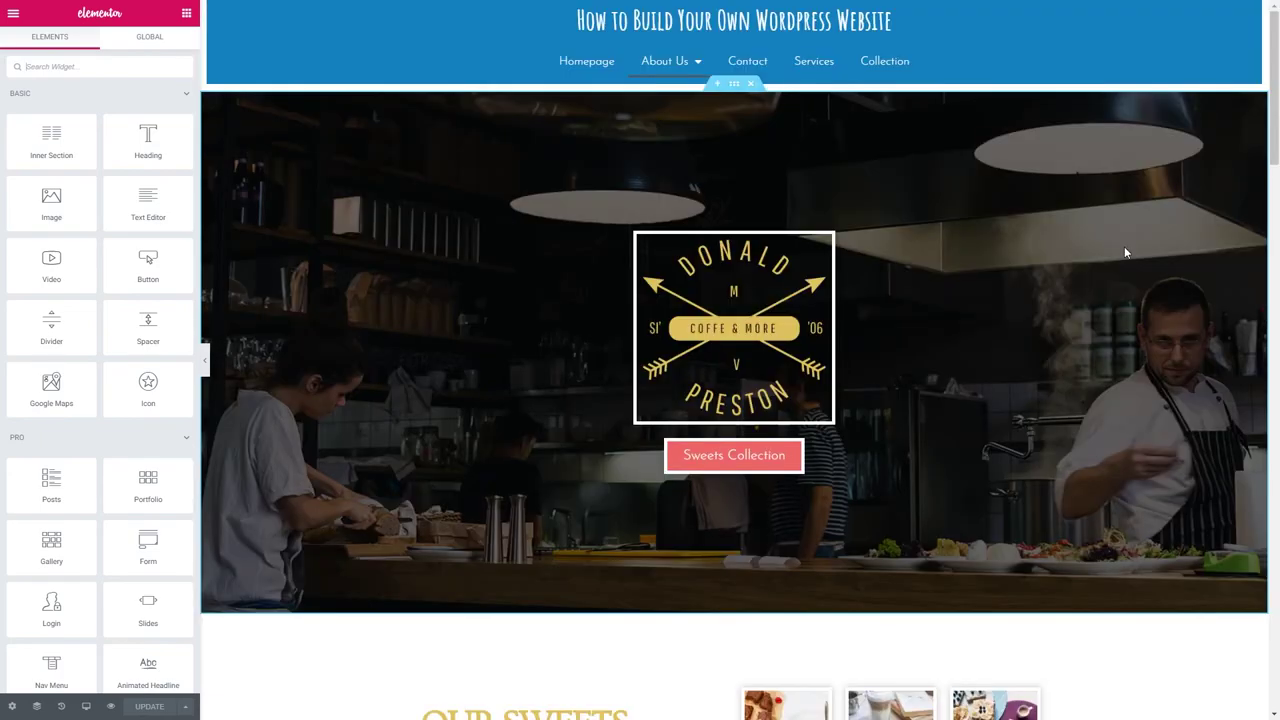